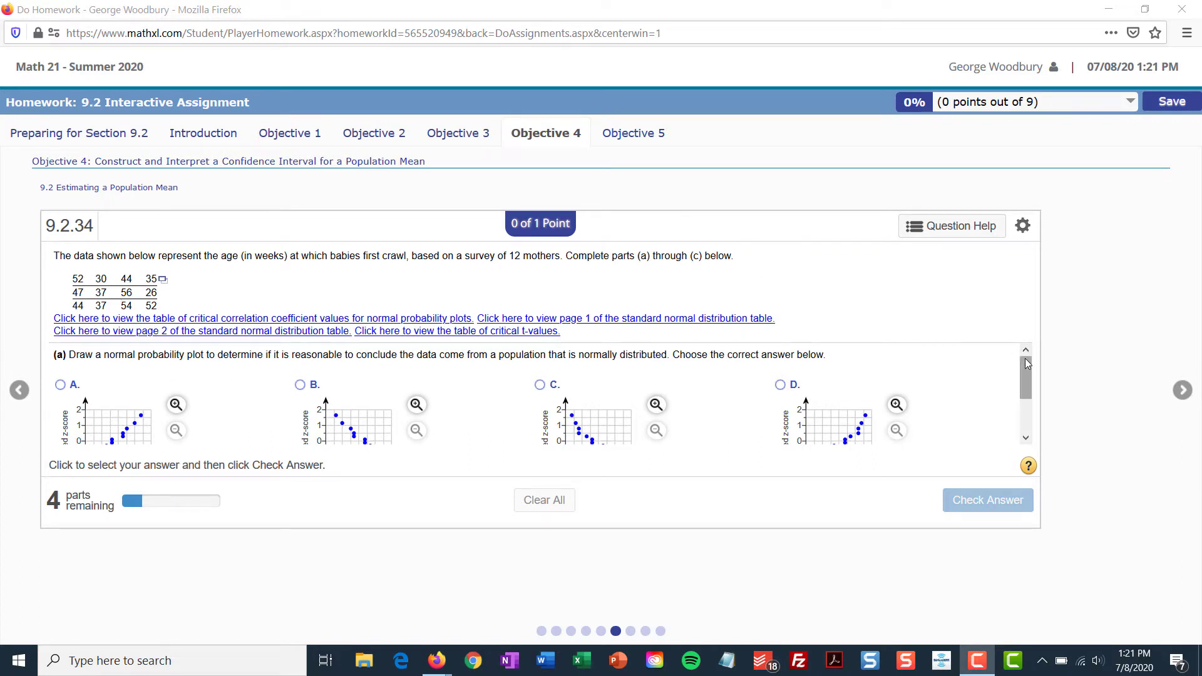
# - Open the 12 crawling-age values in StatCrunch as var1
pyautogui.moveTo(1026, 374)
pyautogui.mouseDown()
pyautogui.moveTo(1026, 431)
pyautogui.moveTo(1027, 352)
pyautogui.mouseUp()
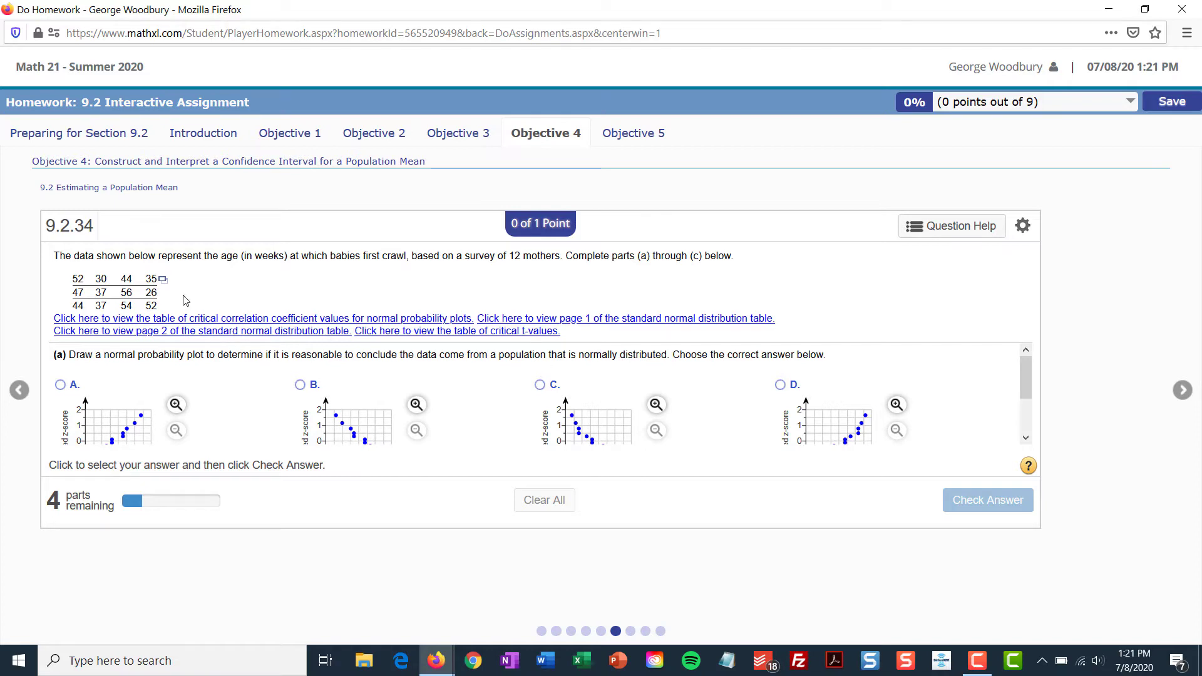
pyautogui.click(164, 283)
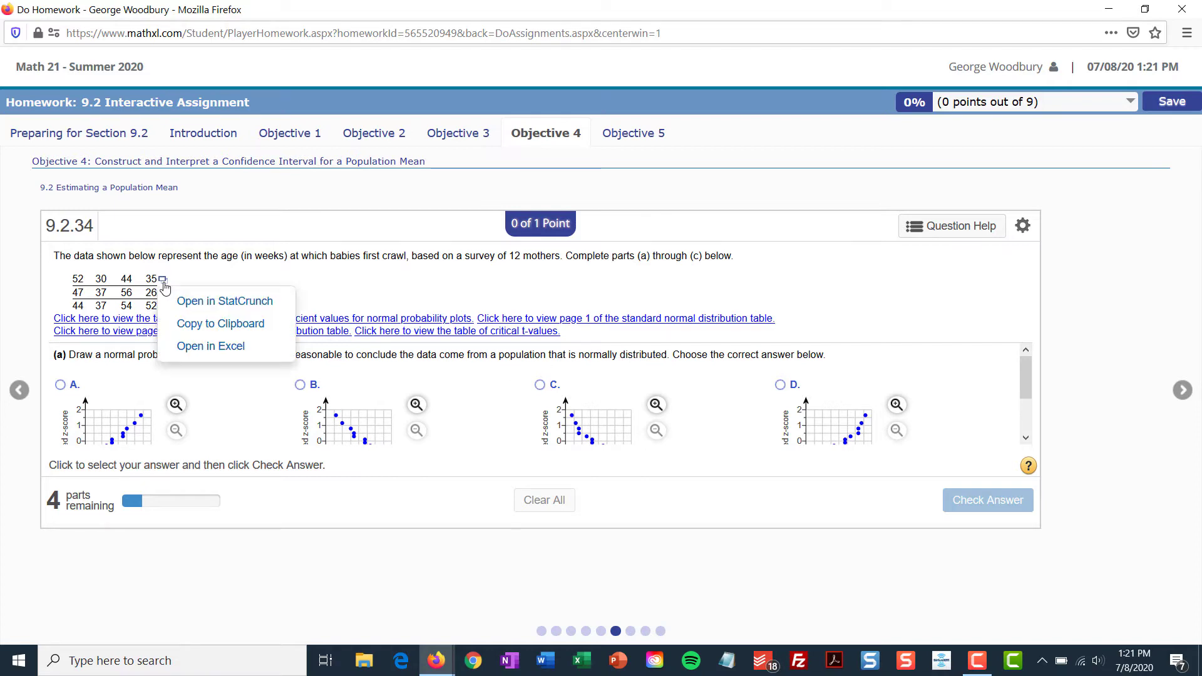
pyautogui.click(196, 303)
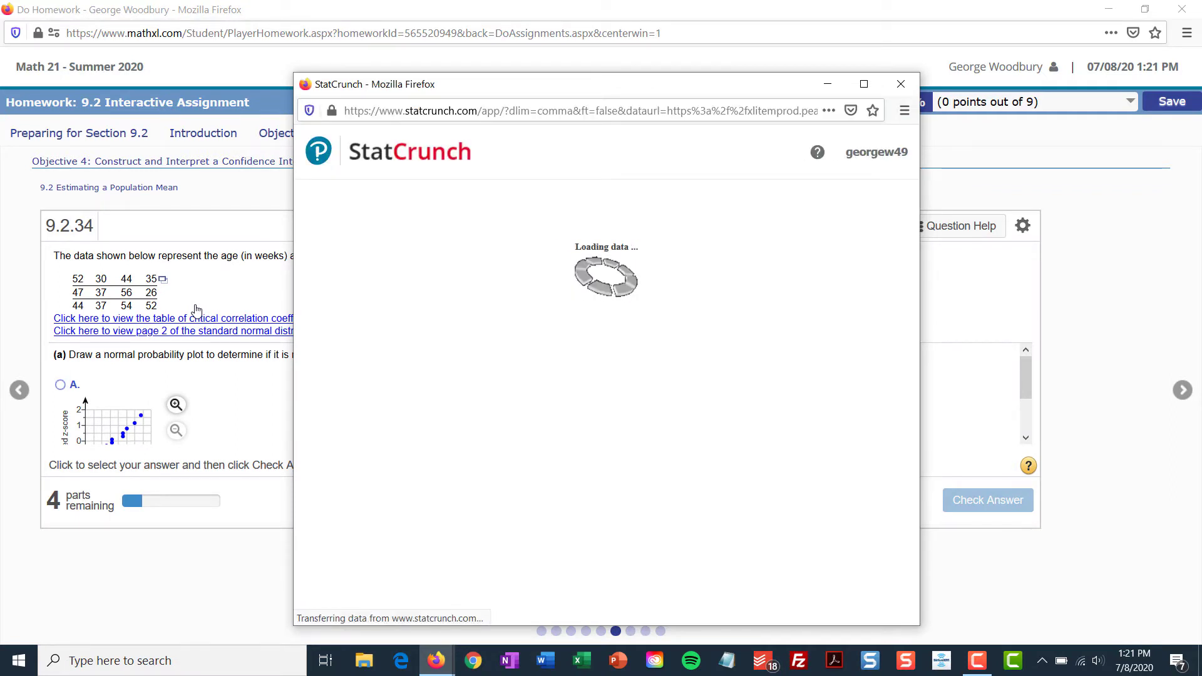
# - Compute a QQ plot of var1 with the correlation statistic and normal quantiles on the y-axis
pyautogui.click(616, 218)
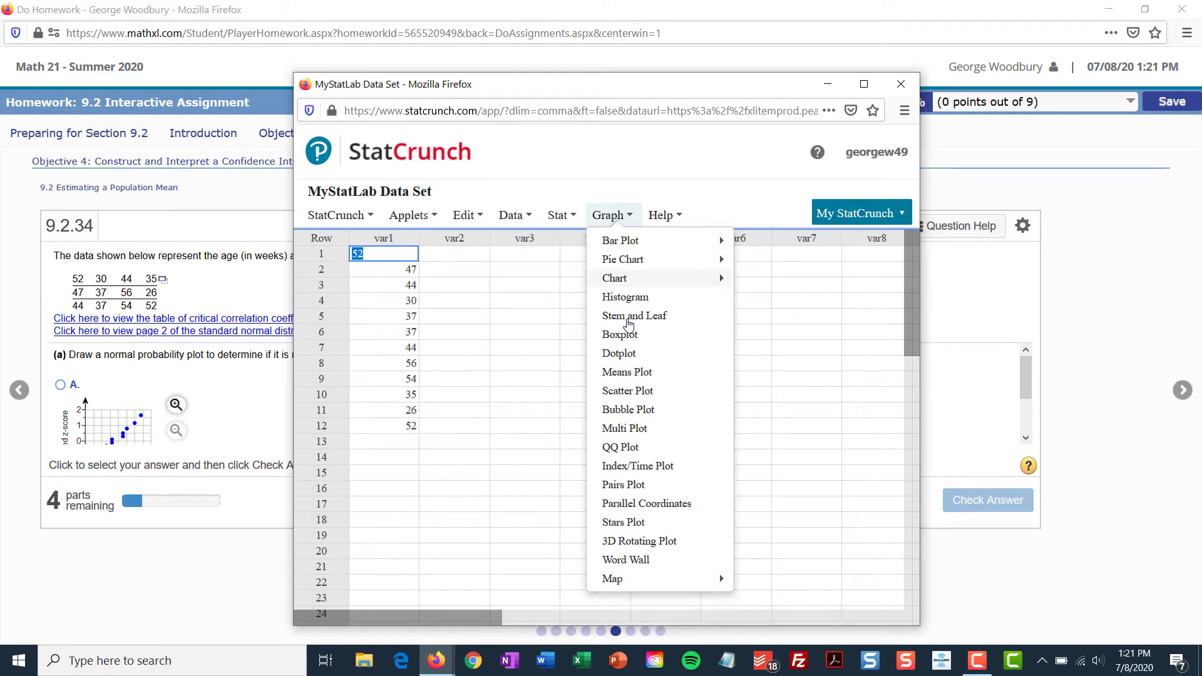
pyautogui.click(626, 448)
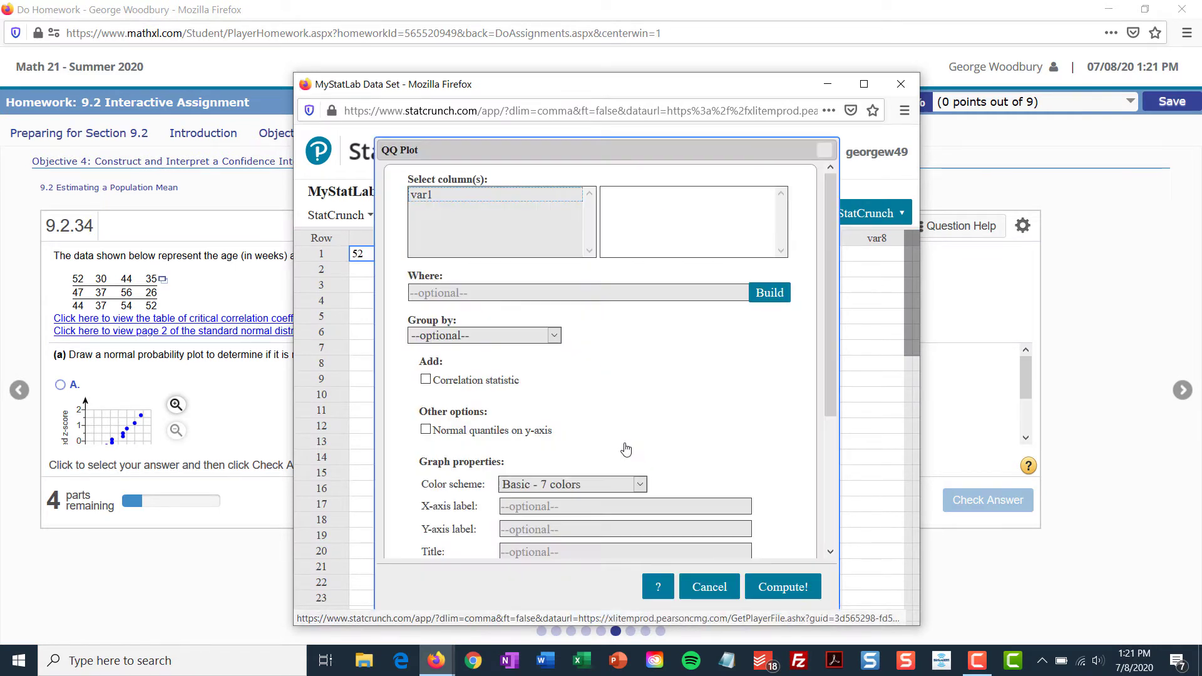
pyautogui.click(429, 196)
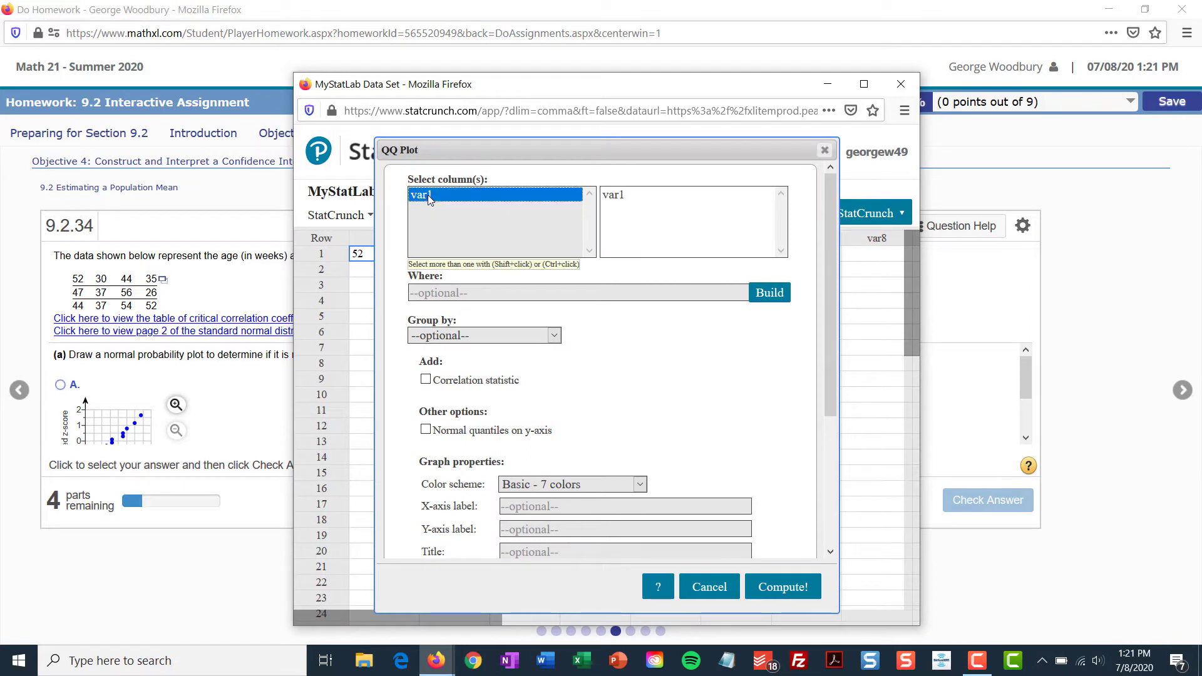
pyautogui.click(425, 381)
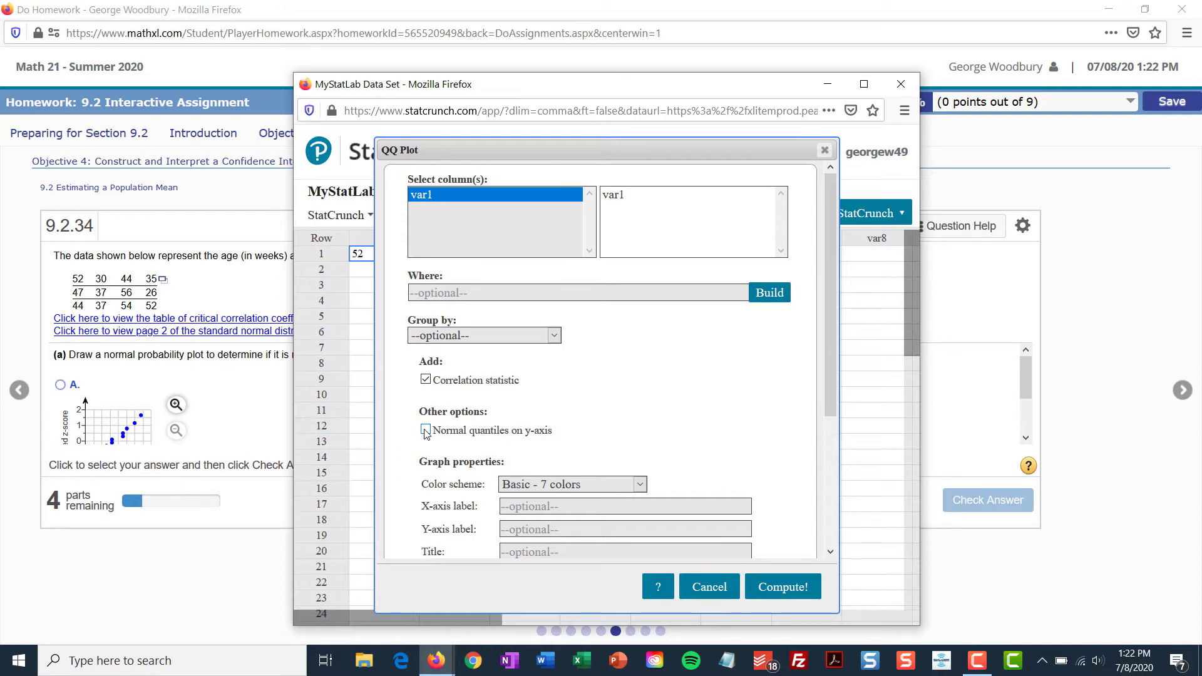
pyautogui.click(425, 432)
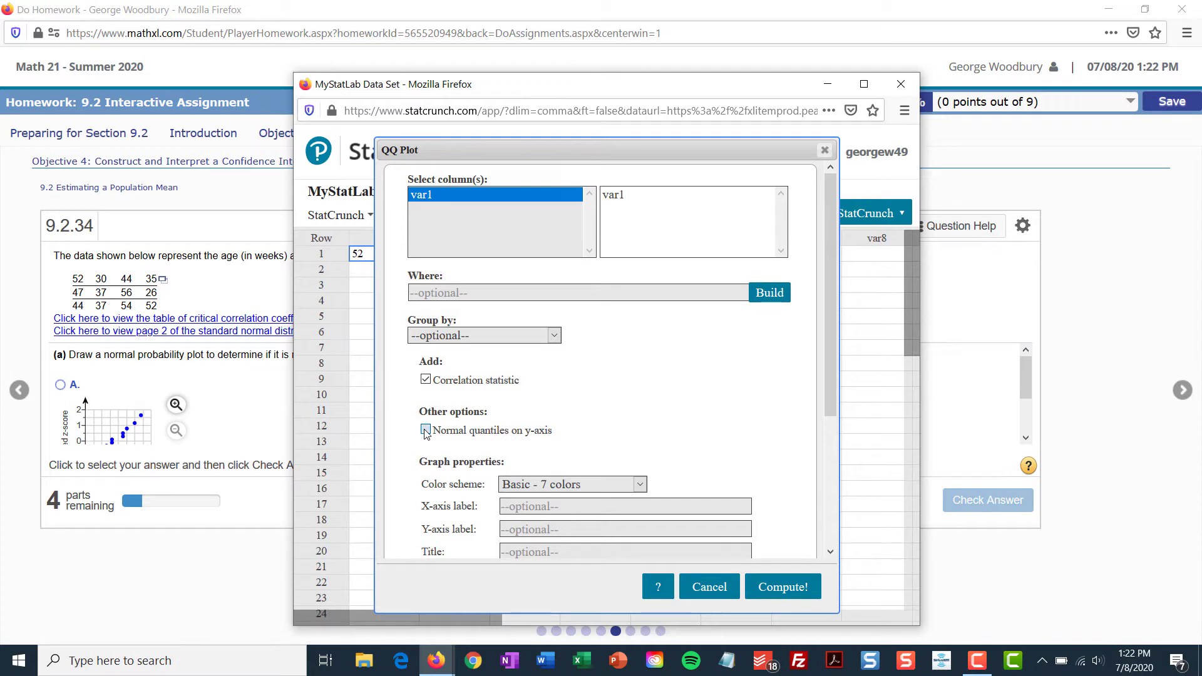
pyautogui.click(788, 588)
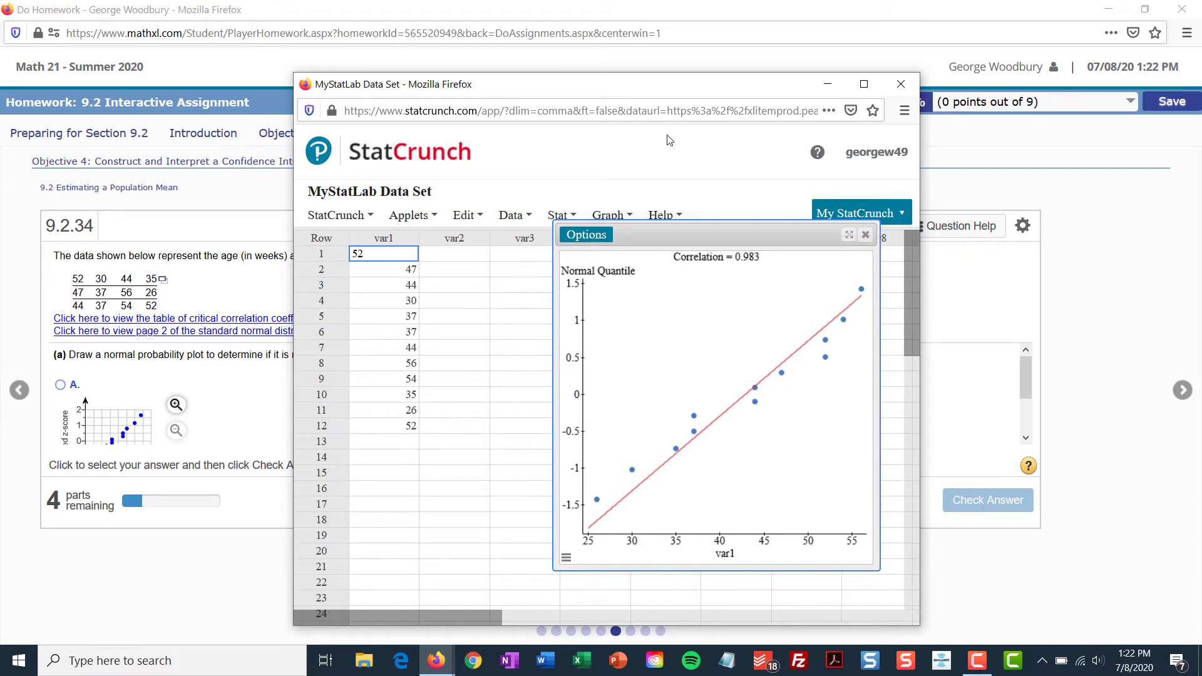
# - Move the StatCrunch window showing correlation 0.983 aside and return to MathXL problem 9.2.34
pyautogui.moveTo(649, 94); pyautogui.dragTo(846, 58)
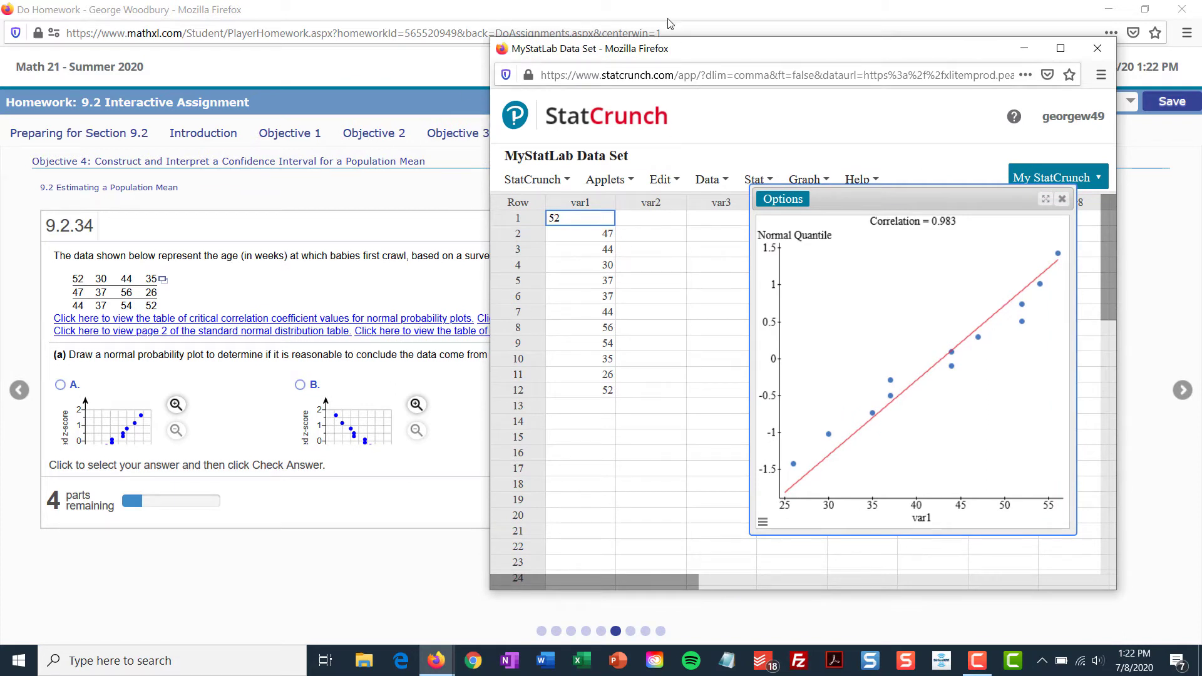
pyautogui.click(577, 17)
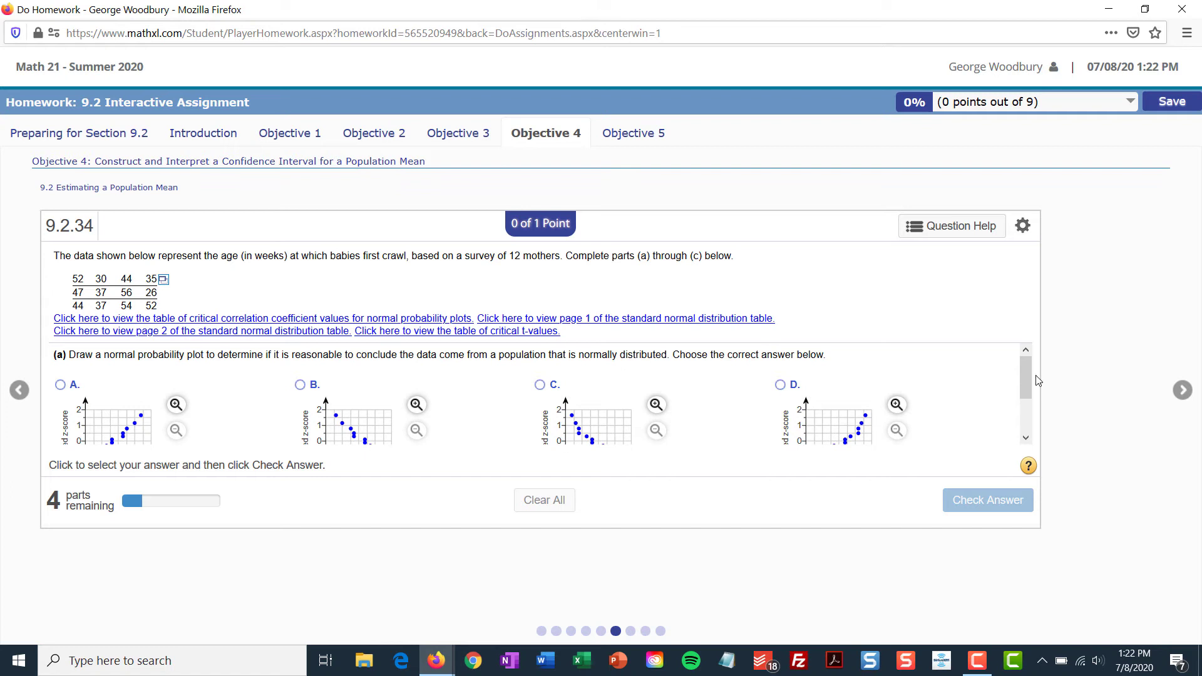
# - Compare the four candidate plots A–D against the StatCrunch QQ plot
pyautogui.moveTo(1027, 380); pyautogui.dragTo(1031, 389)
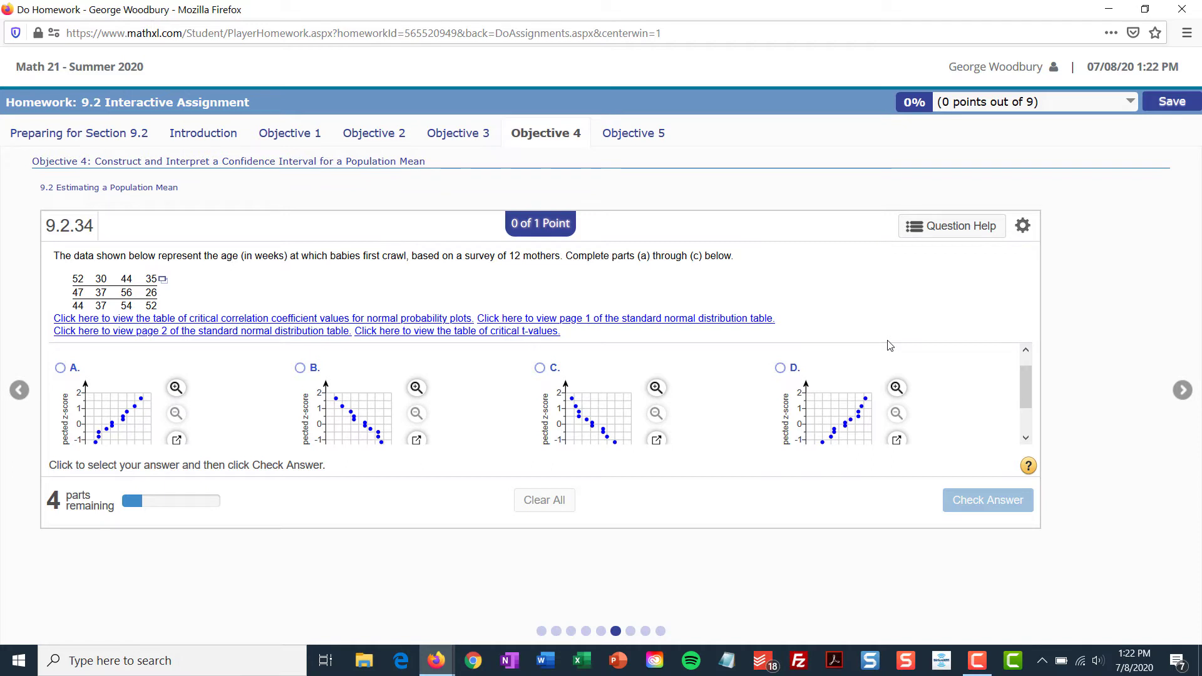
pyautogui.click(1025, 438)
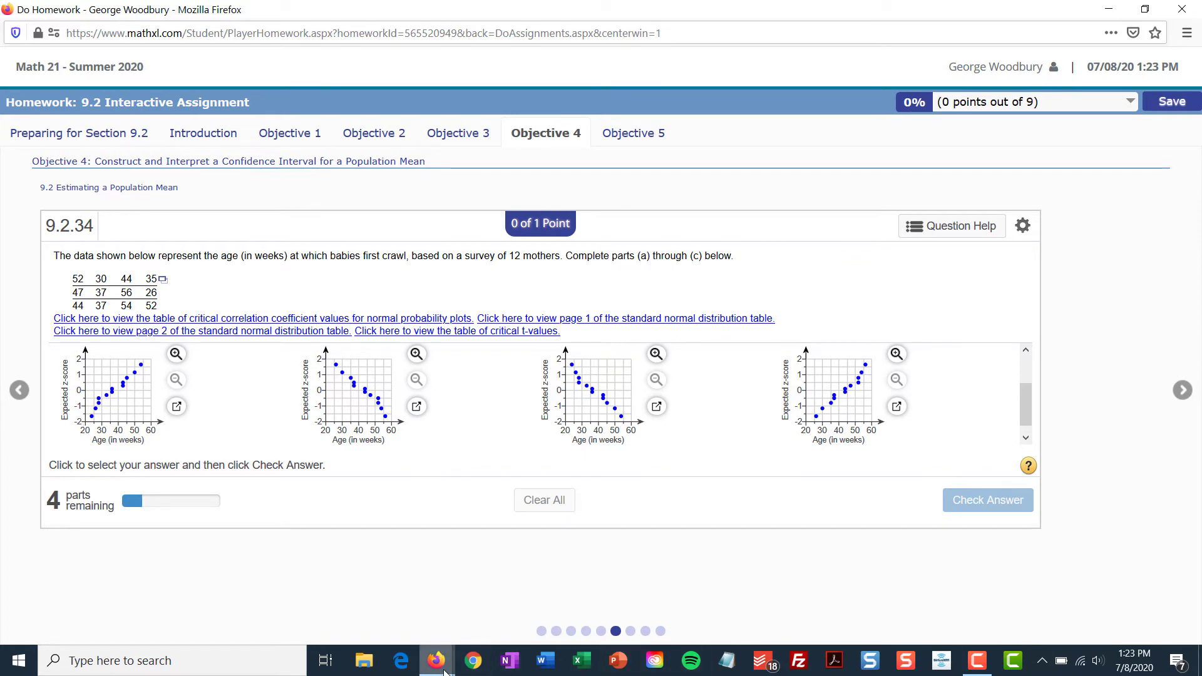
pyautogui.moveTo(436, 658)
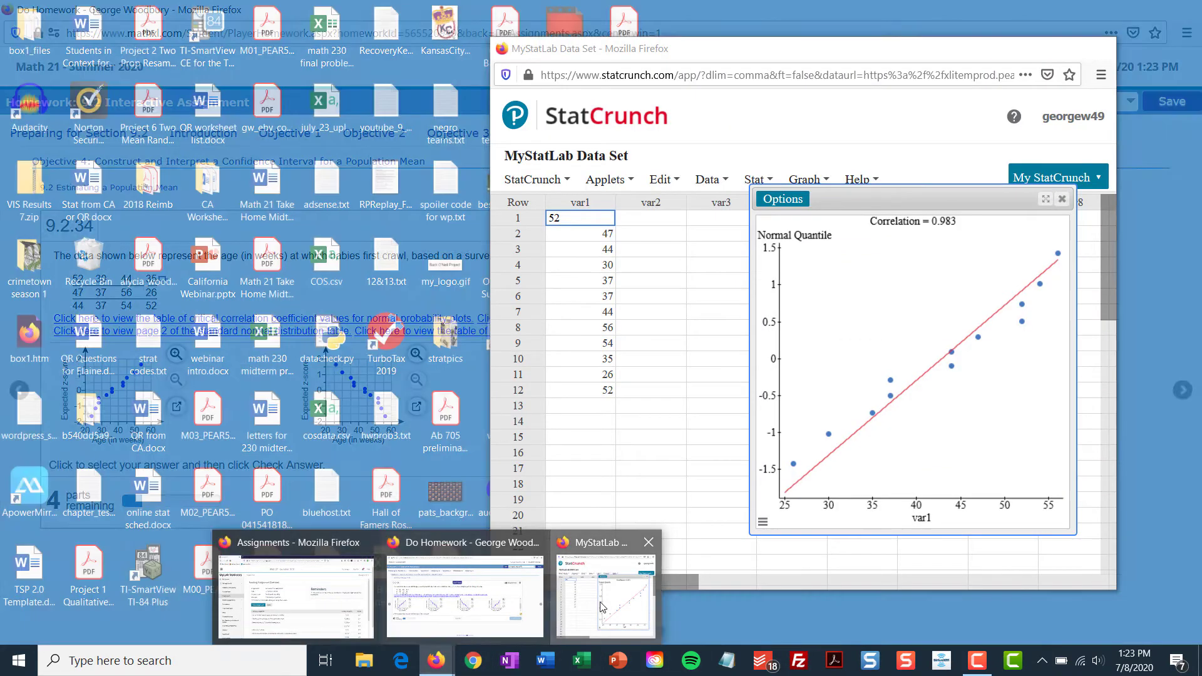
pyautogui.click(601, 607)
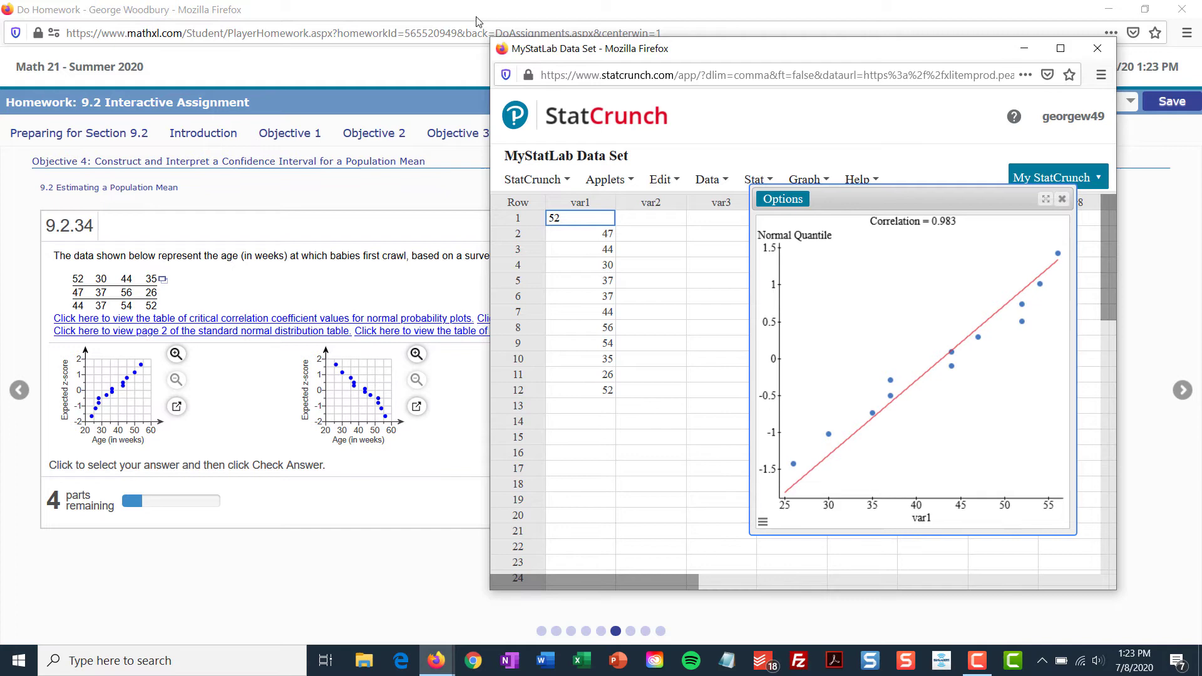
pyautogui.click(479, 63)
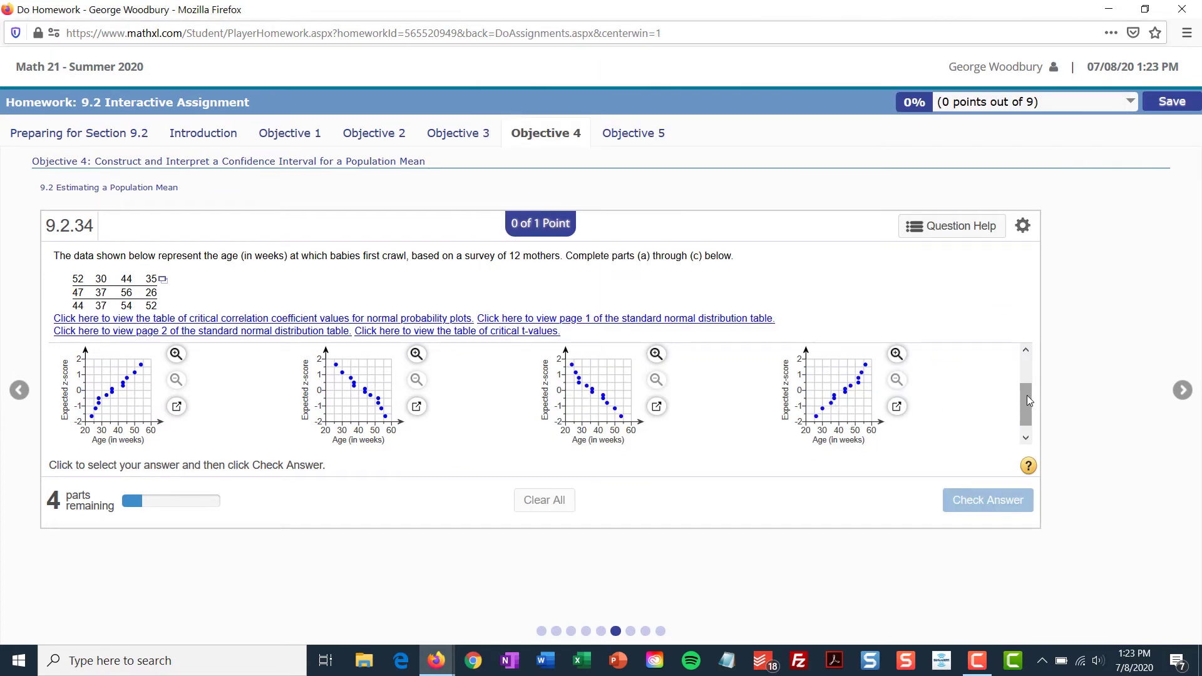
# - Select plot D for part (a) and check the answer
pyautogui.moveTo(1027, 395); pyautogui.dragTo(1020, 370)
pyautogui.click(781, 382)
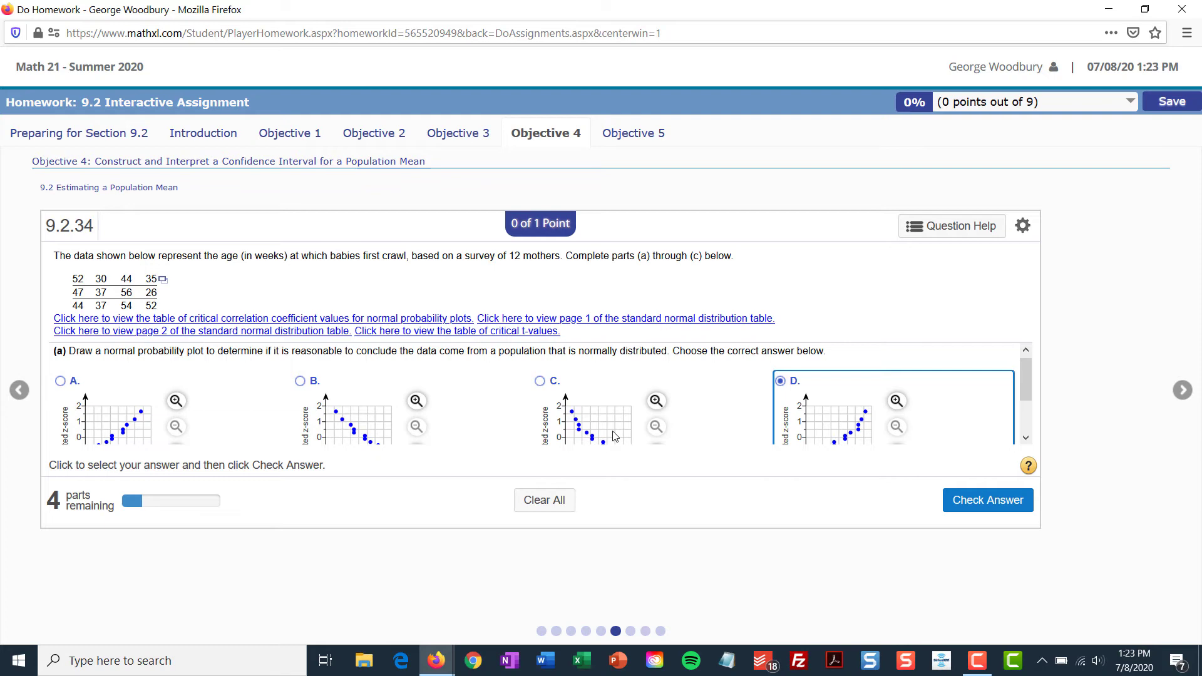
pyautogui.click(969, 507)
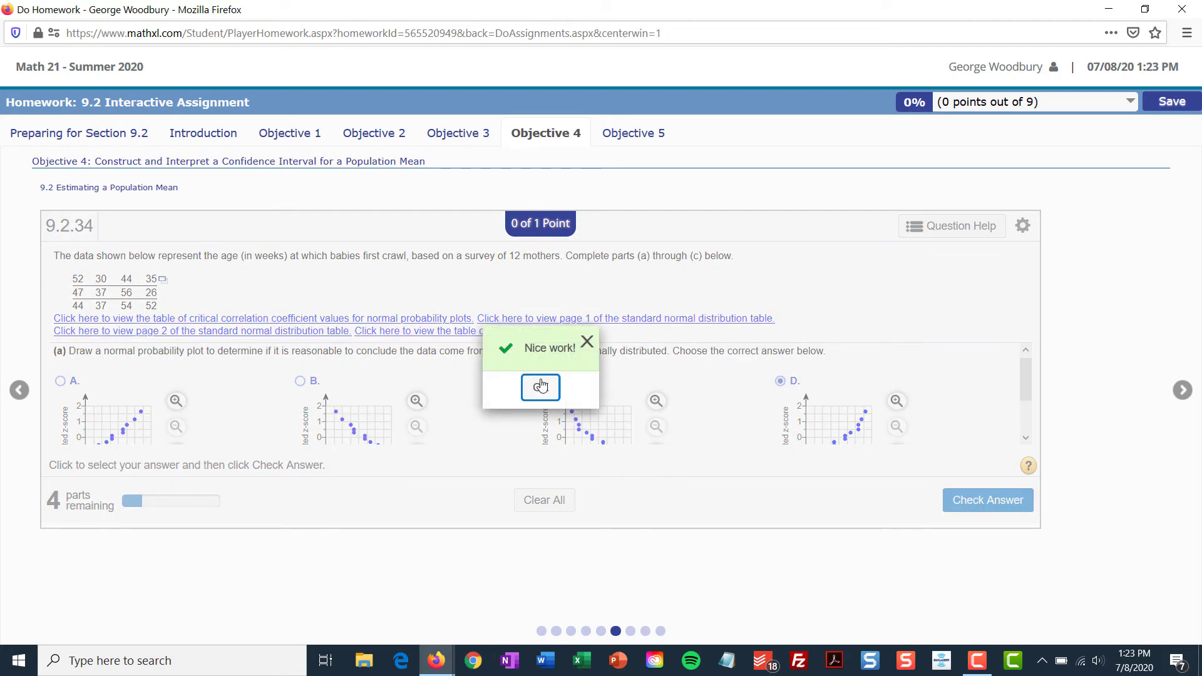
# - Dismiss the feedback and enter .983 as the observed correlation in part (b)
pyautogui.click(538, 387)
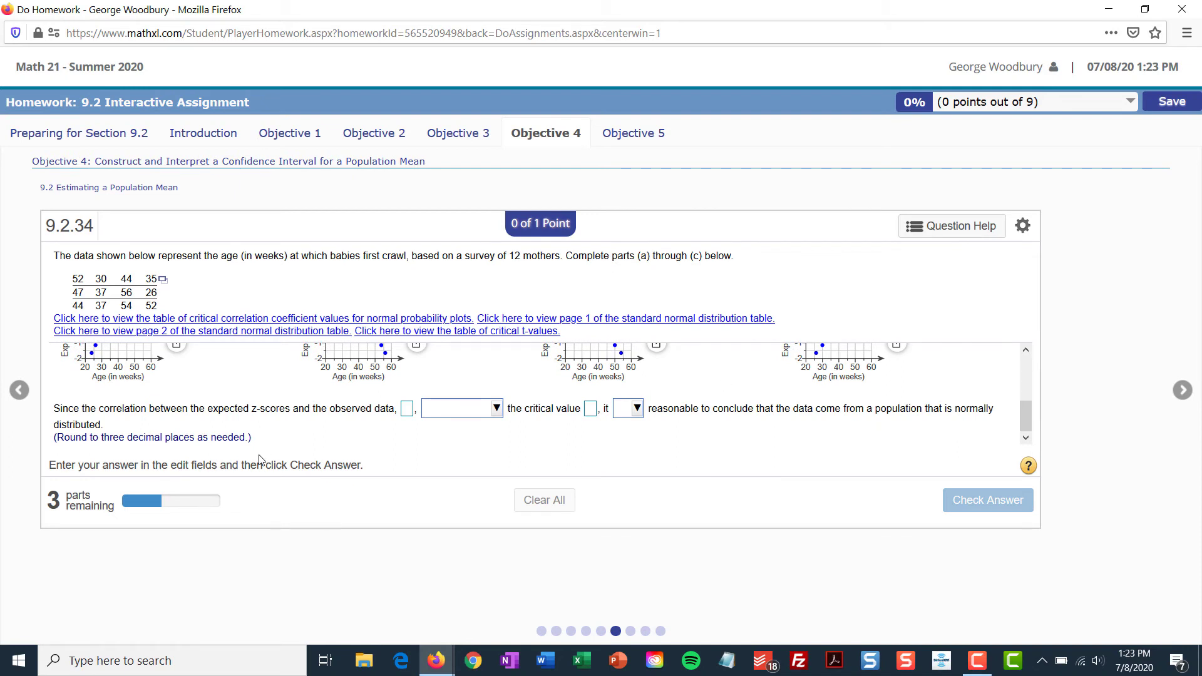
pyautogui.click(406, 410)
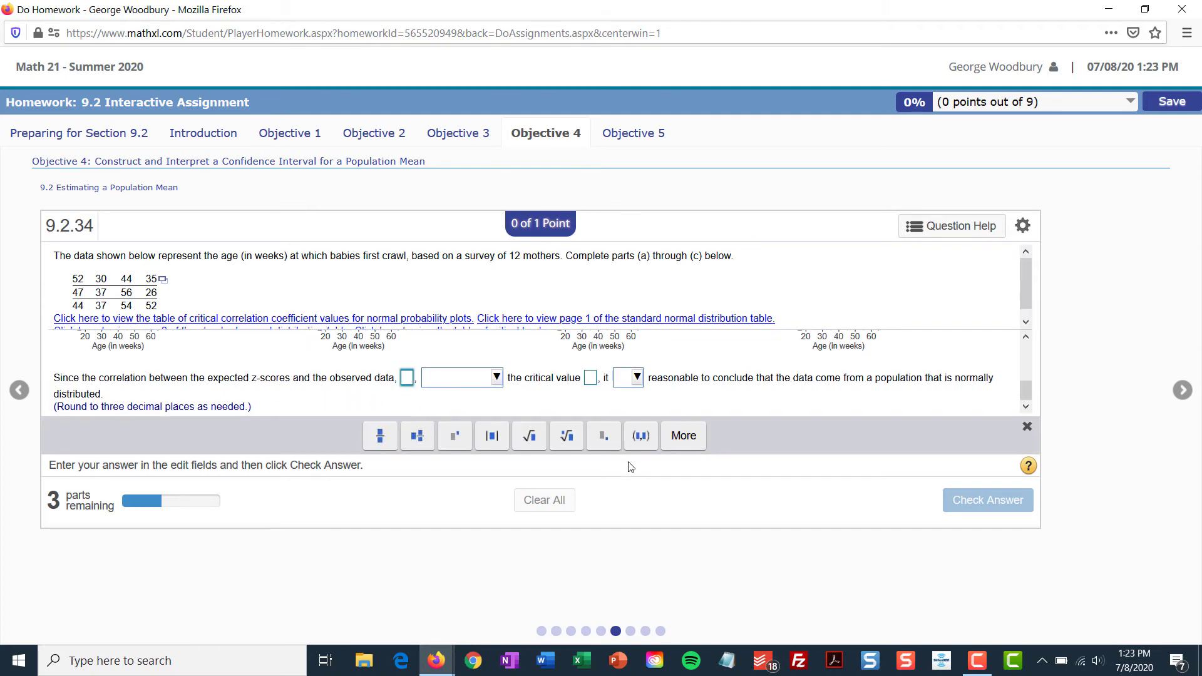
pyautogui.write('.983')
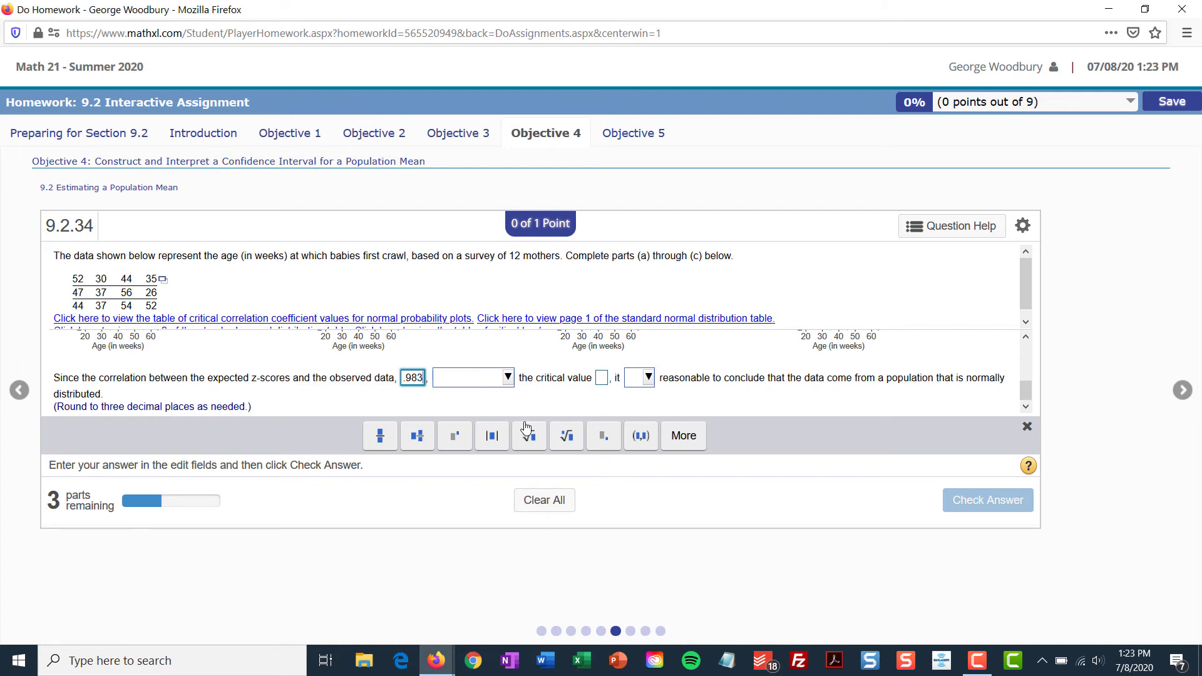
pyautogui.click(508, 378)
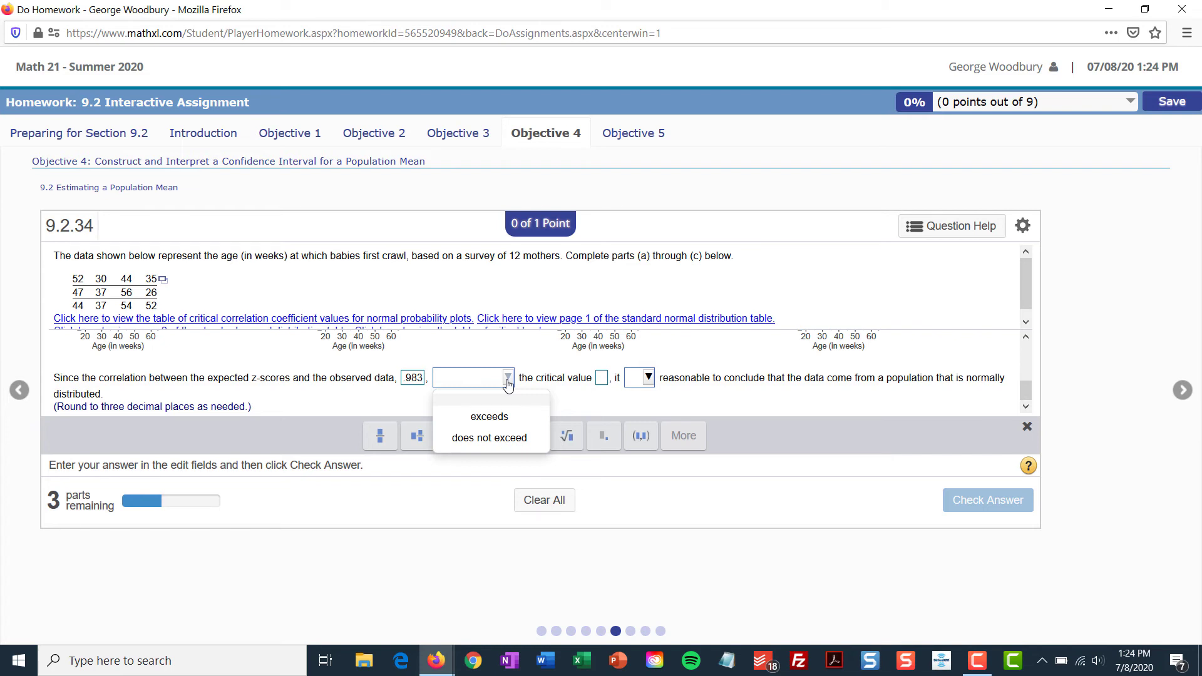
pyautogui.click(500, 299)
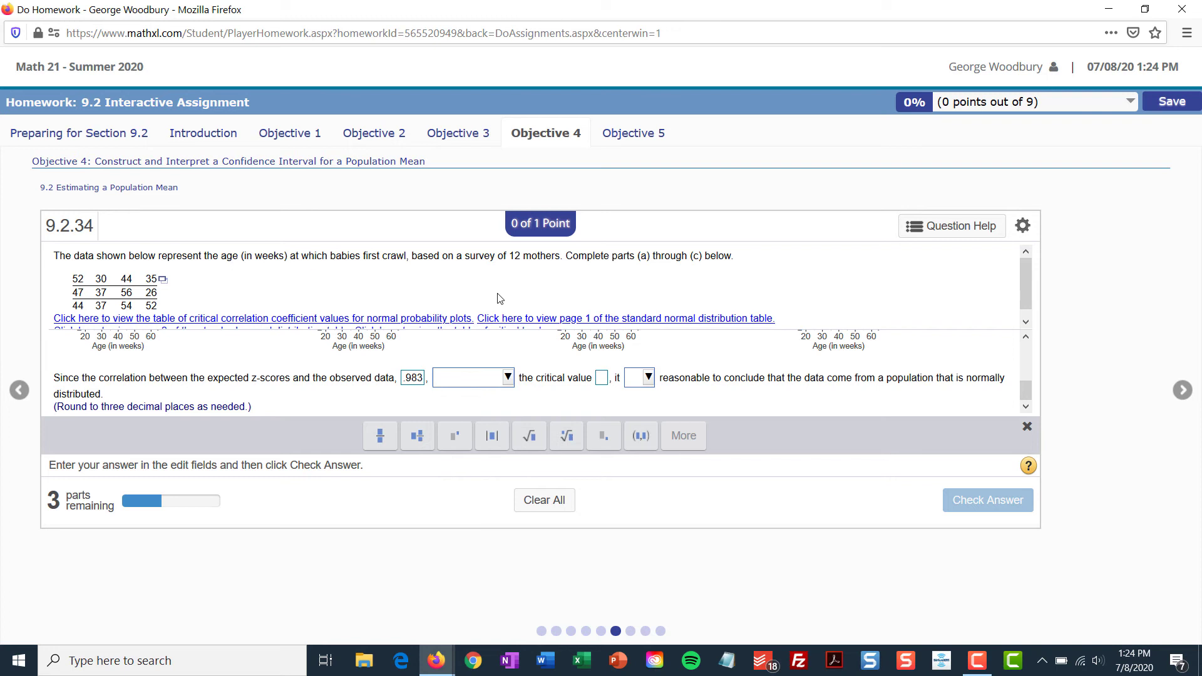
# - Look up the critical correlation value 0.928 for n = 12 in the table, then close it
pyautogui.click(291, 323)
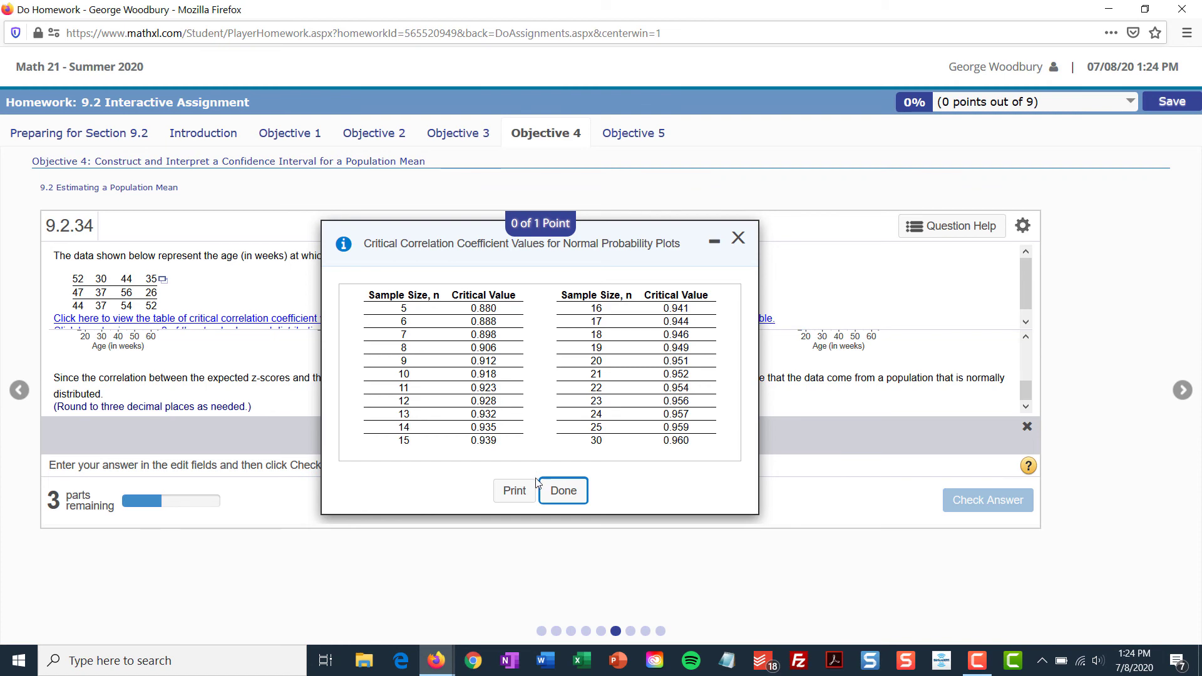
pyautogui.click(563, 490)
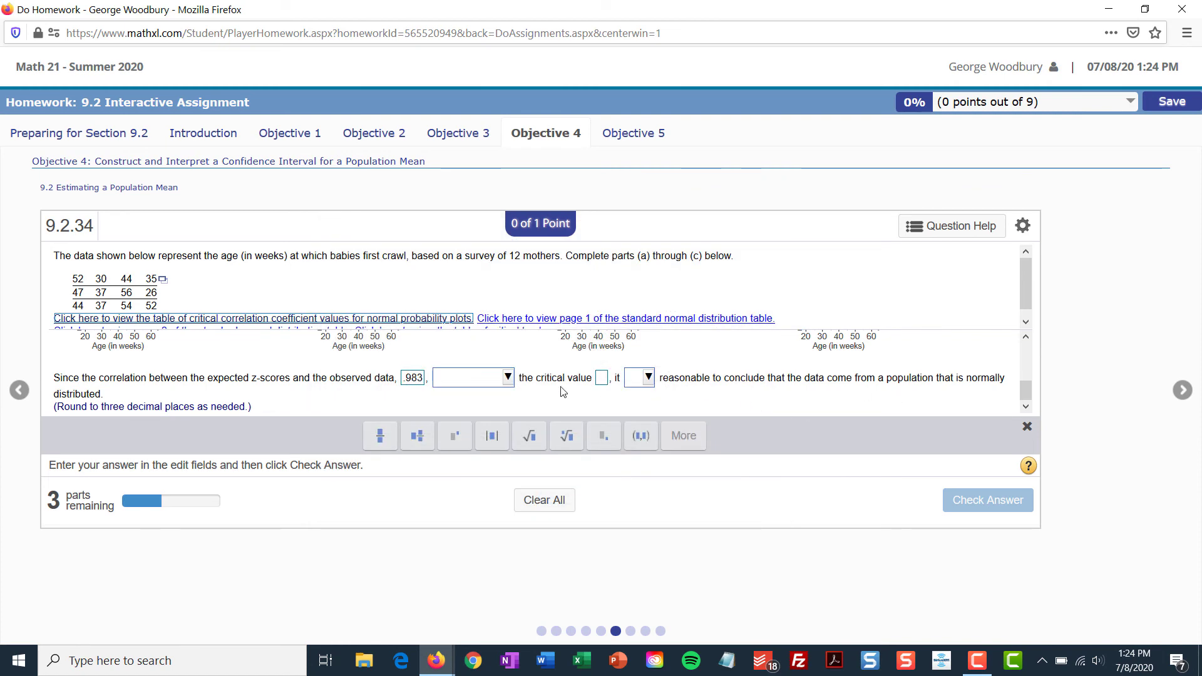
# - Complete part (b): .983 exceeds critical value .928, so normality is reasonable; check the answer
pyautogui.click(496, 378)
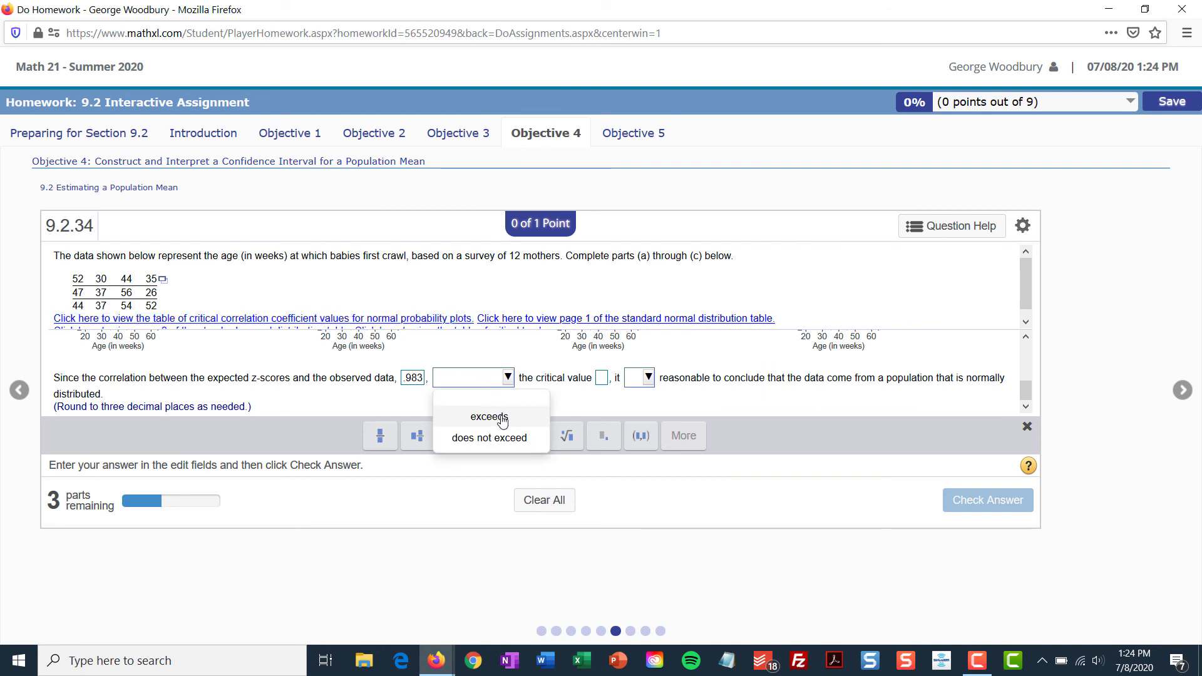
pyautogui.click(601, 382)
pyautogui.write('.928')
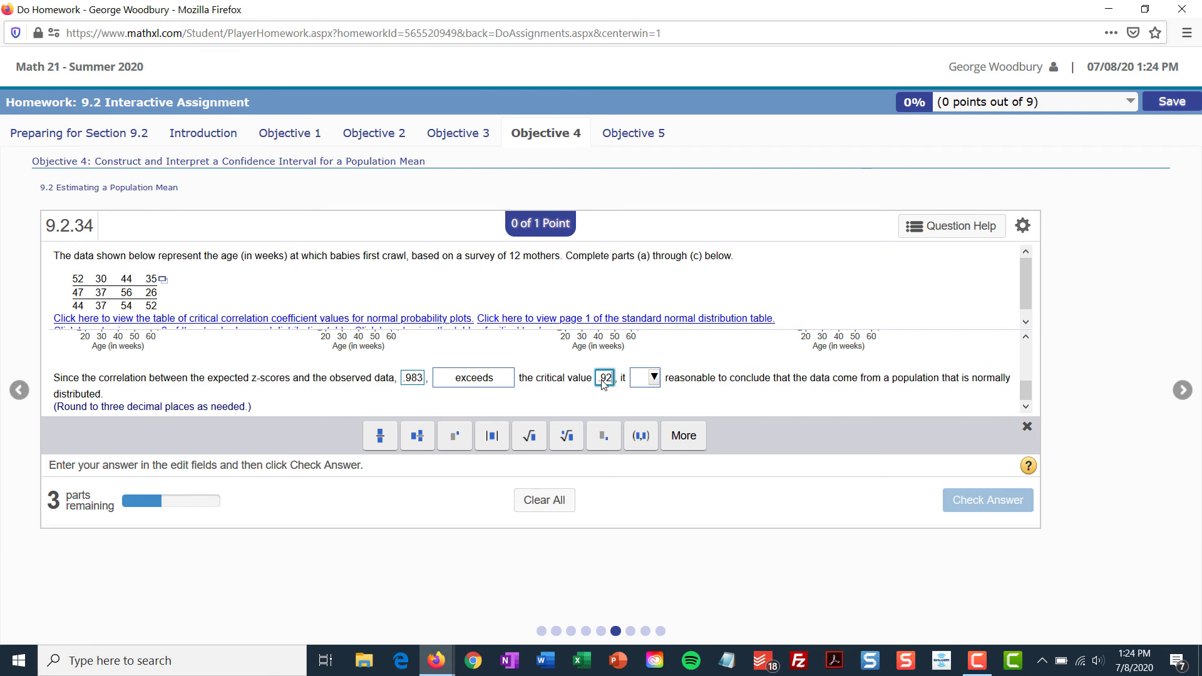
pyautogui.click(660, 378)
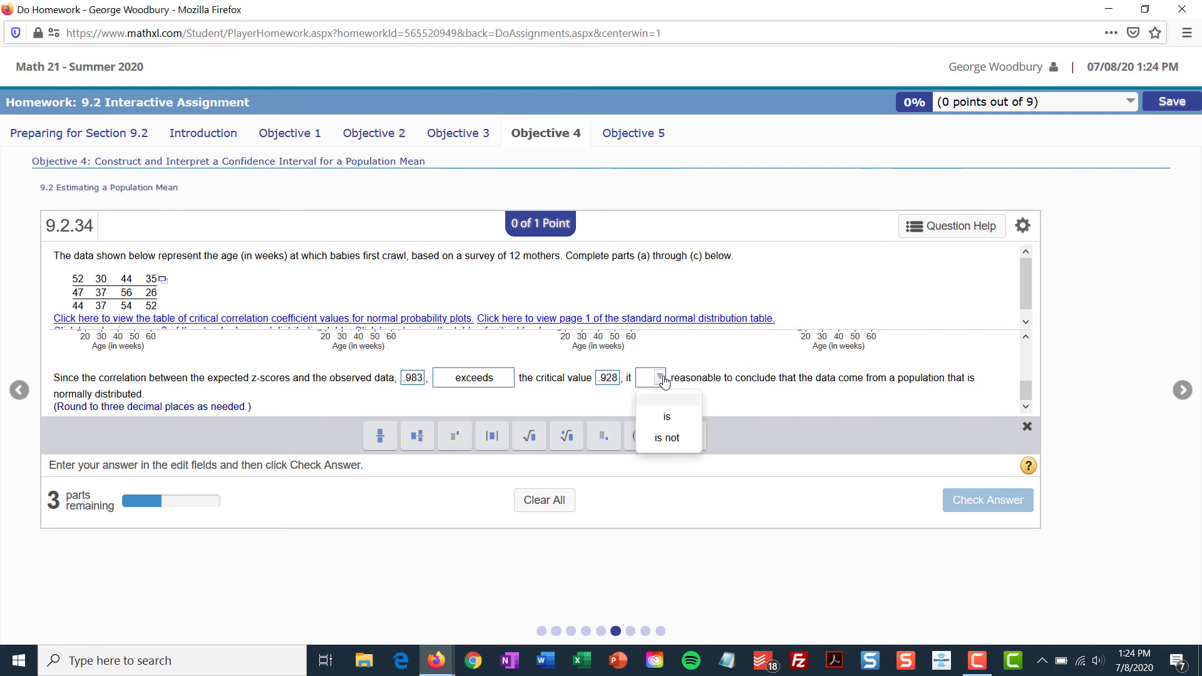
pyautogui.click(680, 418)
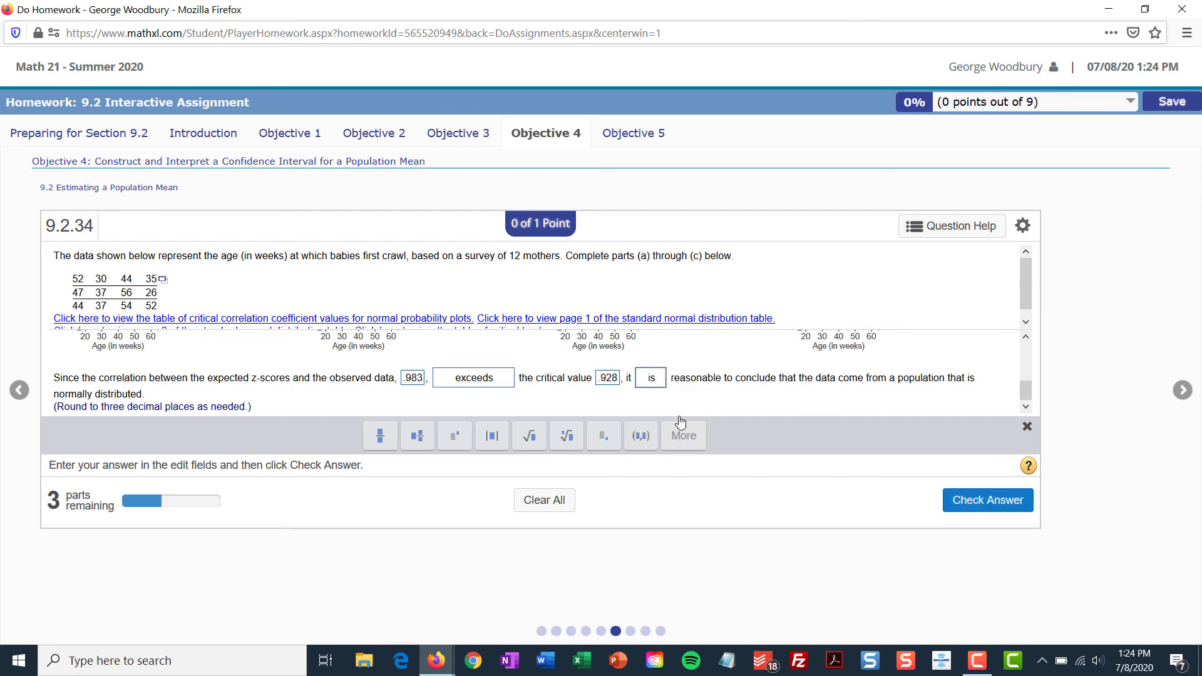
pyautogui.click(963, 503)
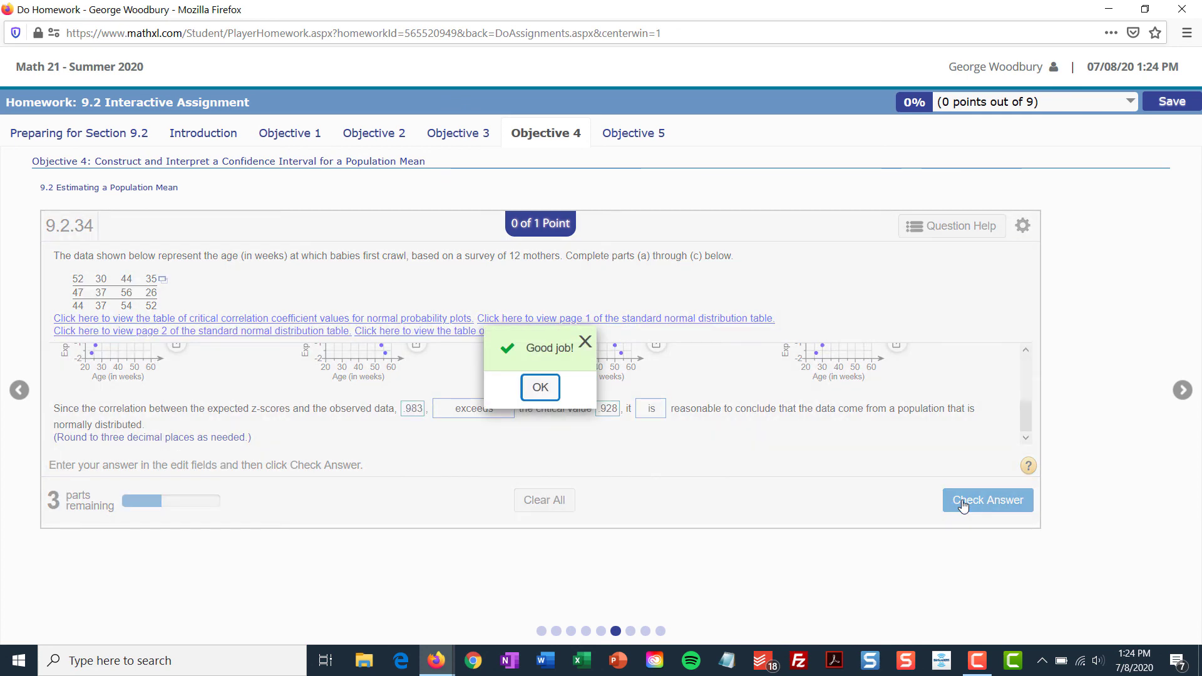